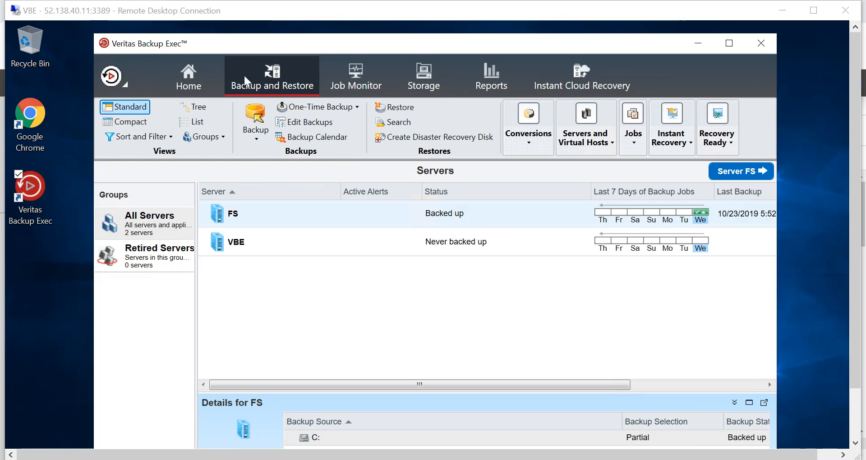
Open the Veritas SaaS Backup logon account management and move its window clear of the servers list
left_click(127, 87)
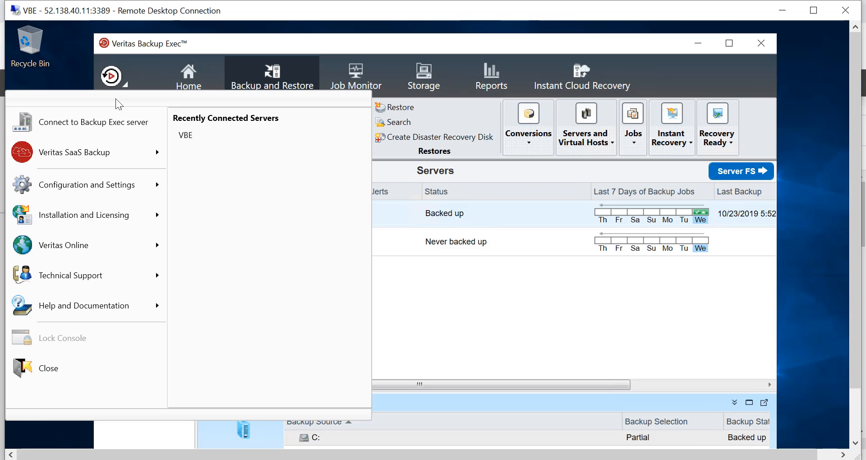
left_click(66, 149)
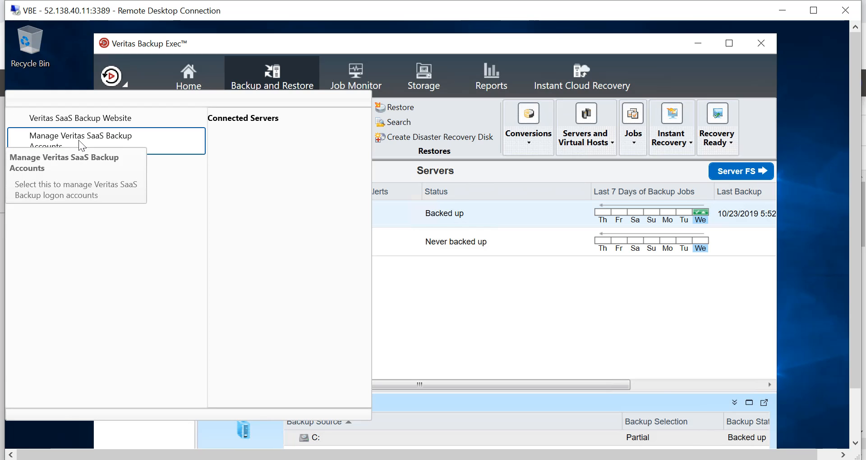
left_click(78, 140)
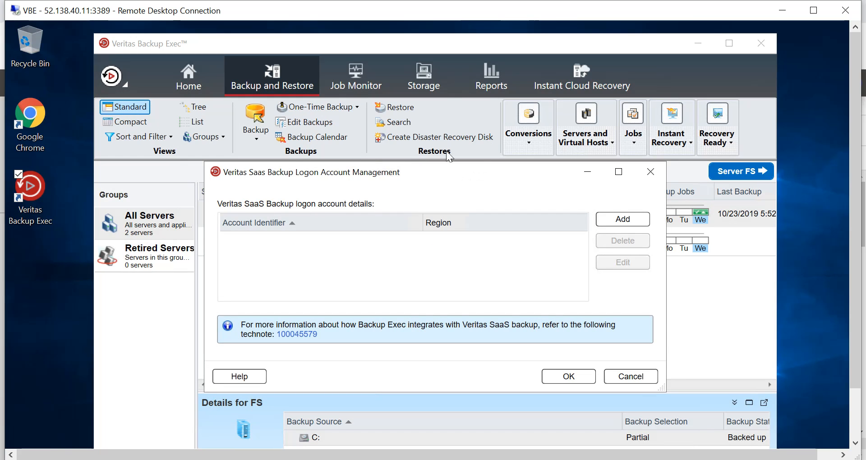
left_click_drag(484, 173, 433, 114)
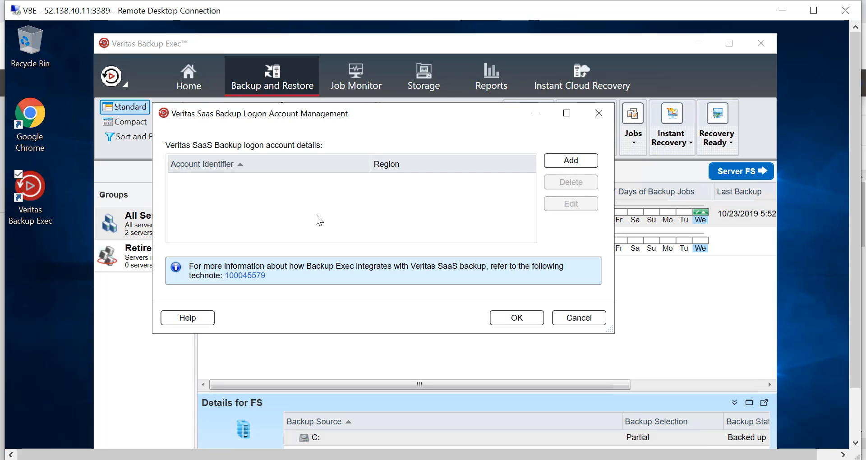
Start a new Veritas SaaS Backup logon account with a user name, view the region choices, and cancel the account
left_click(569, 160)
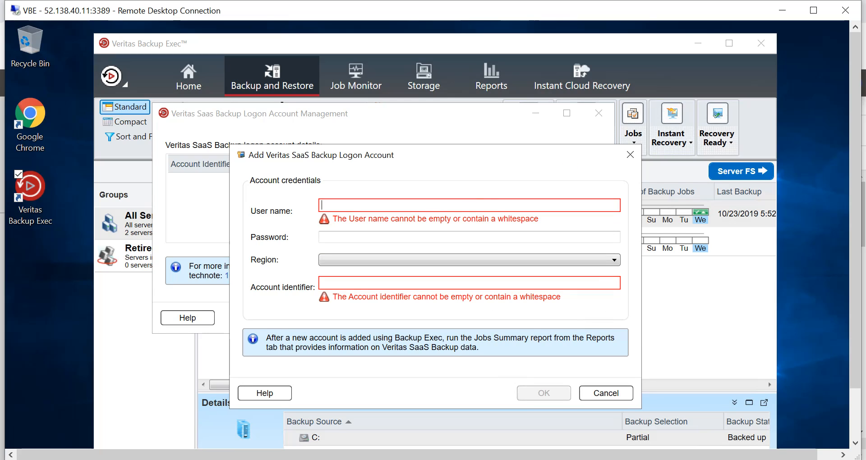
type("girish")
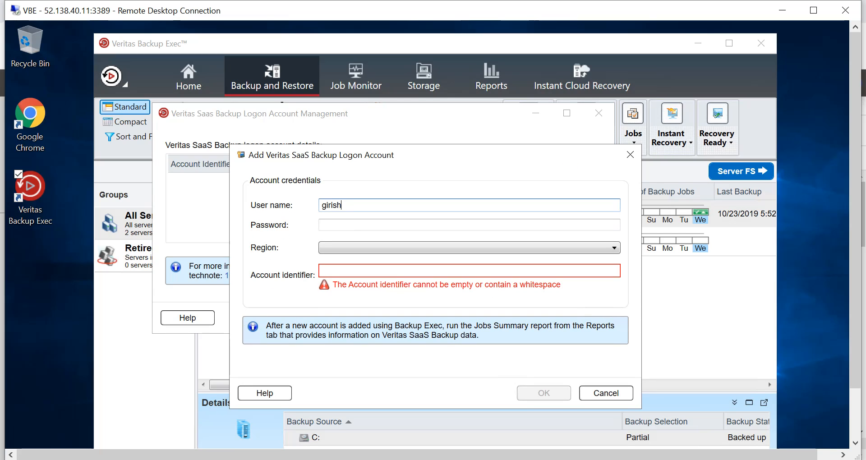
key("Tab")
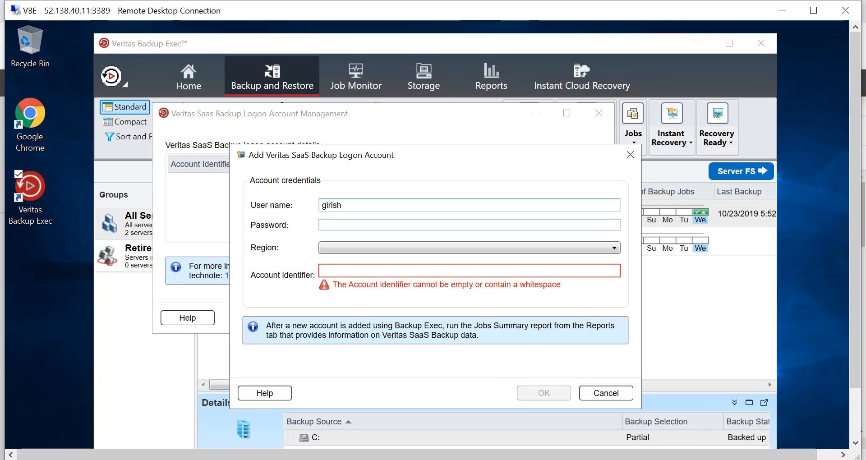
left_click(592, 246)
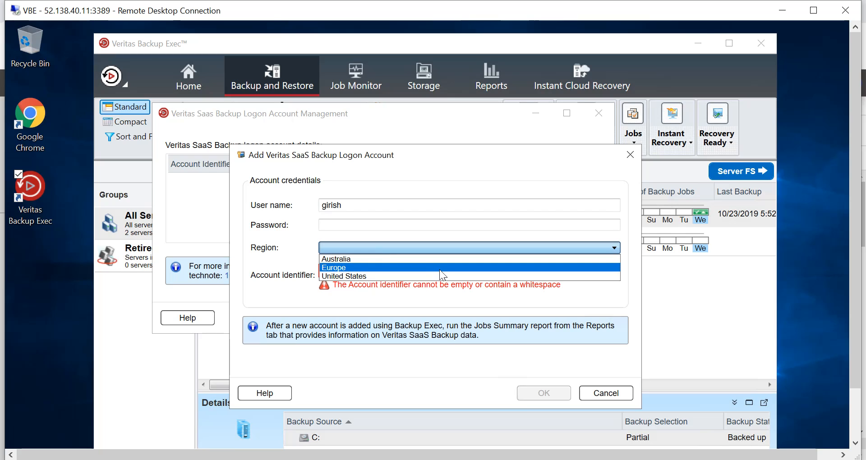
left_click(351, 223)
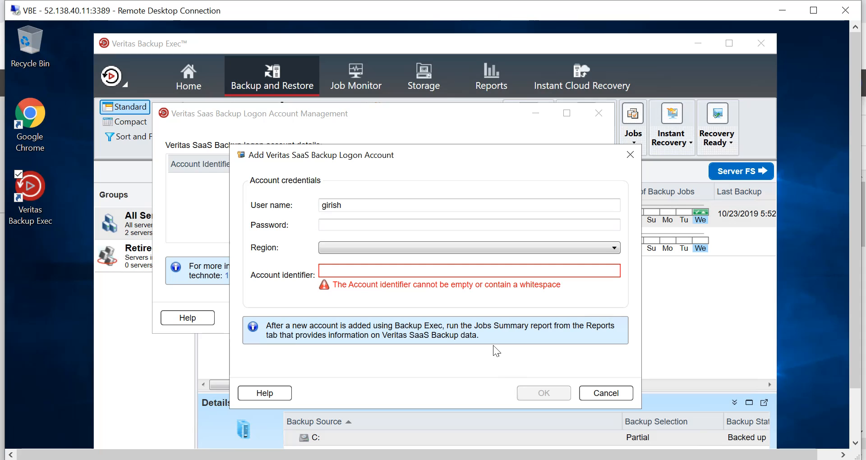
left_click(615, 391)
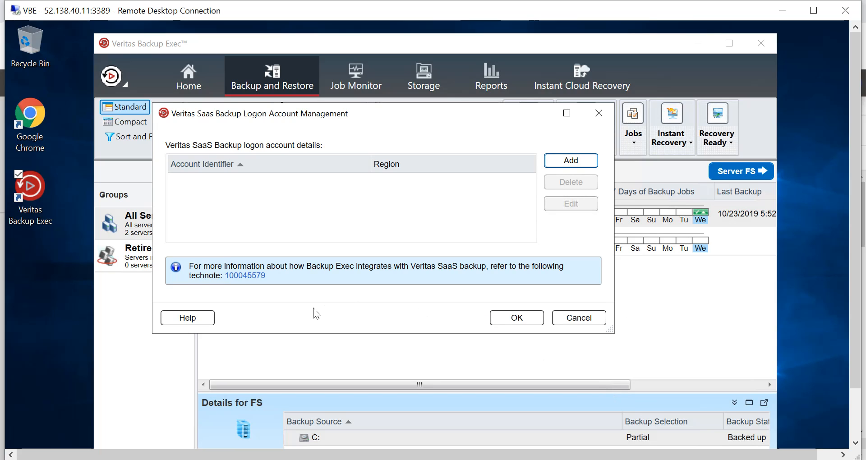
left_click(534, 318)
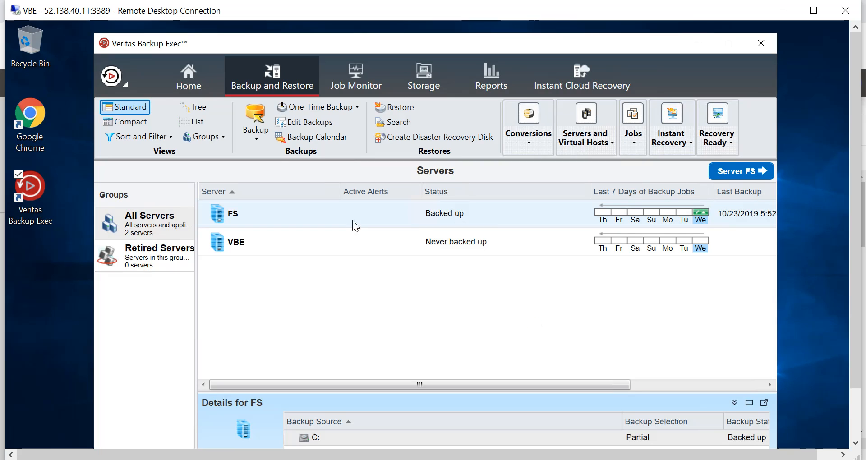
View the Backup Exec services and their accounts in the Backup Exec Services Manager, and close it
left_click(112, 77)
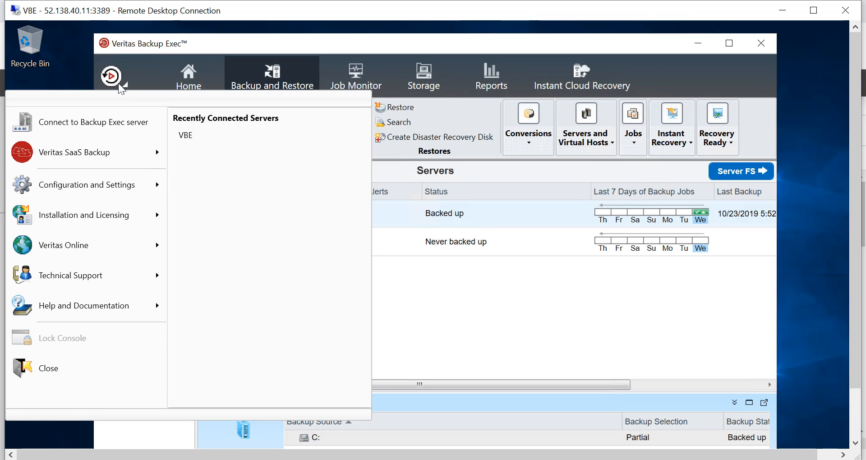
left_click(80, 185)
mouse_move(80, 186)
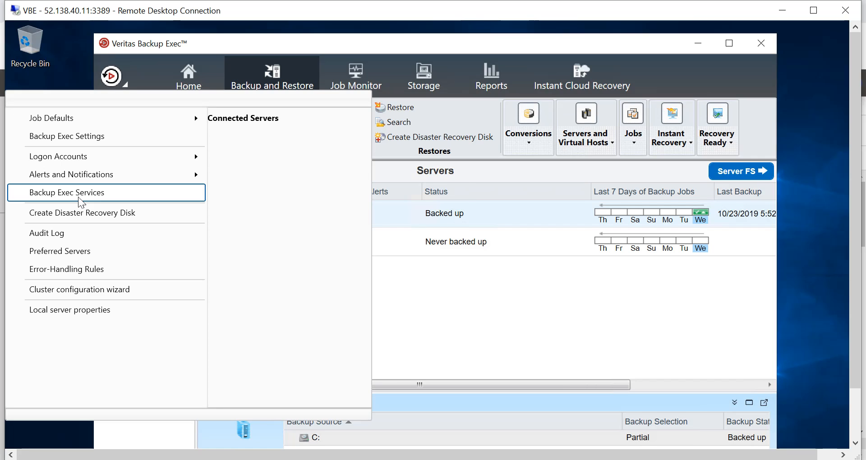
left_click(77, 197)
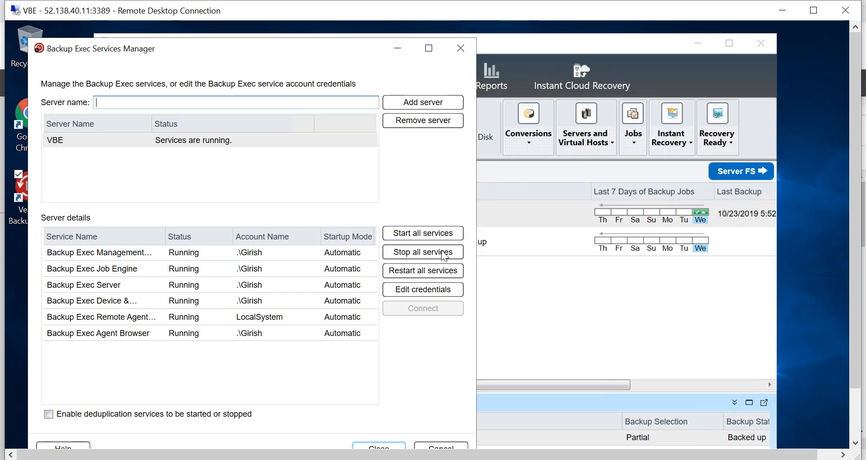
left_click(461, 49)
Expand the remote desktop to full screen and review the Backup Exec server's license information
left_click(126, 87)
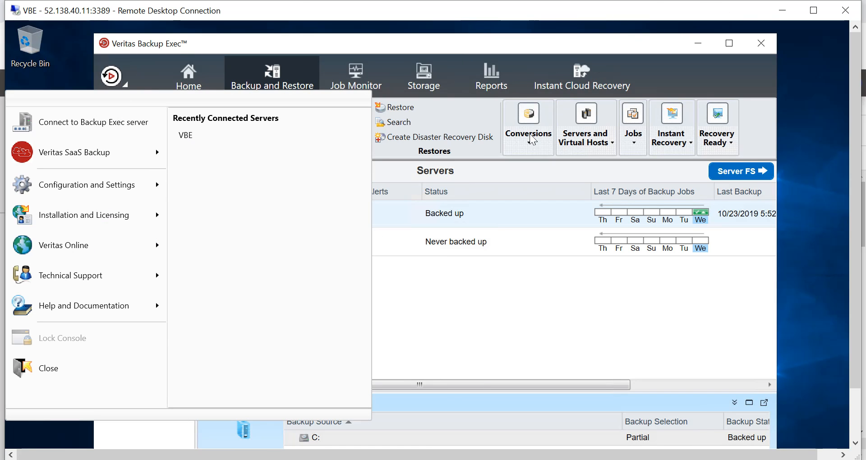
left_click(815, 11)
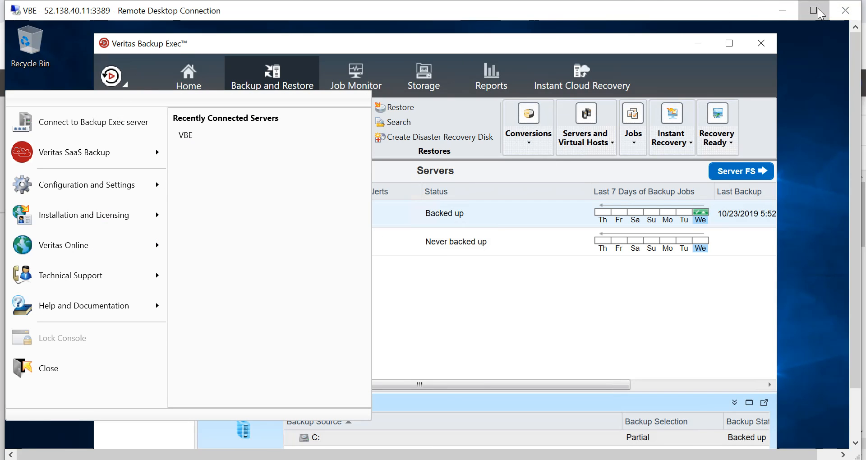
left_click(112, 197)
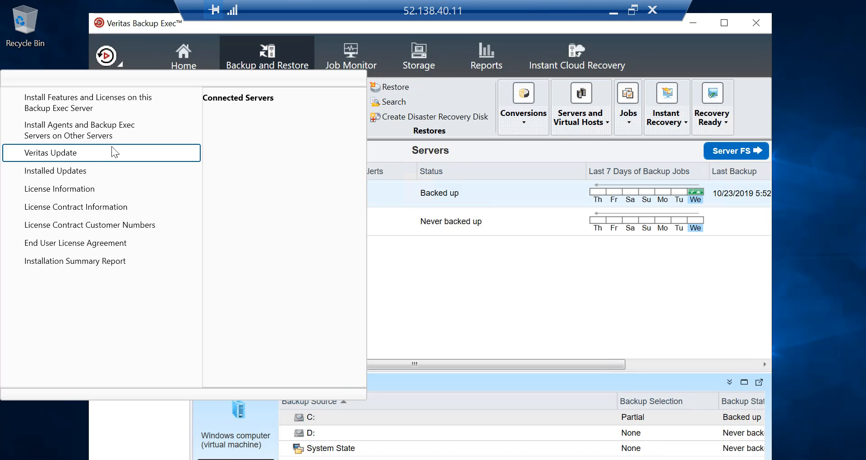
left_click(96, 190)
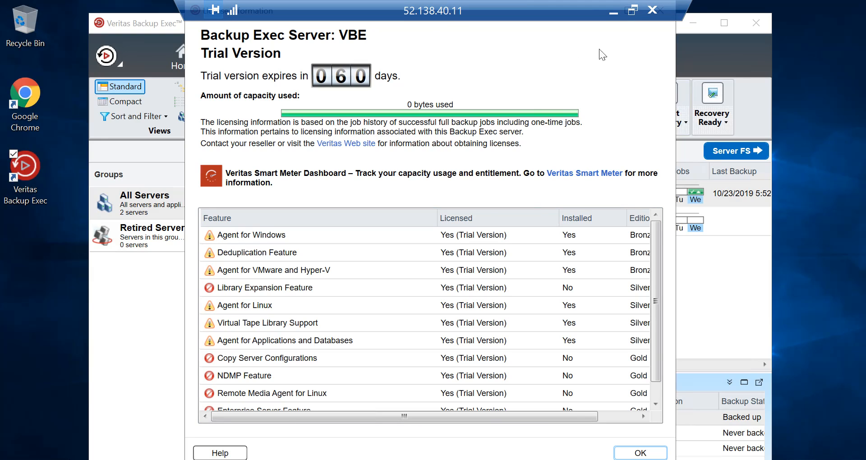
left_click(632, 455)
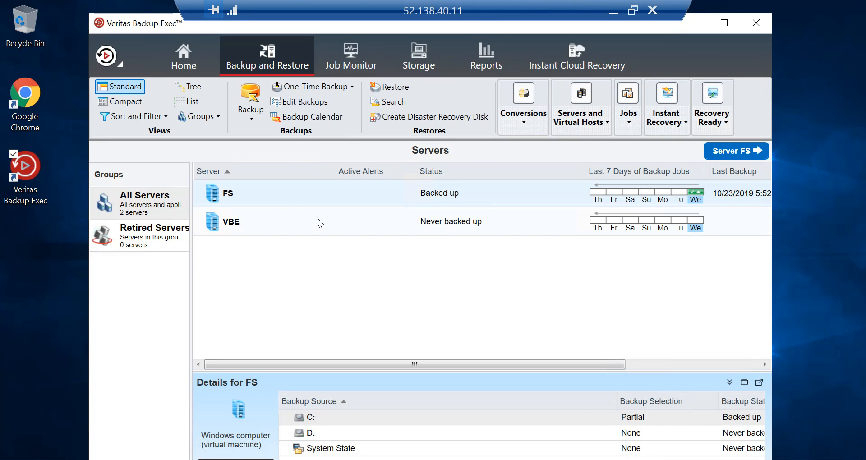
Review the installed Backup Exec updates and check which updates are available
left_click(116, 67)
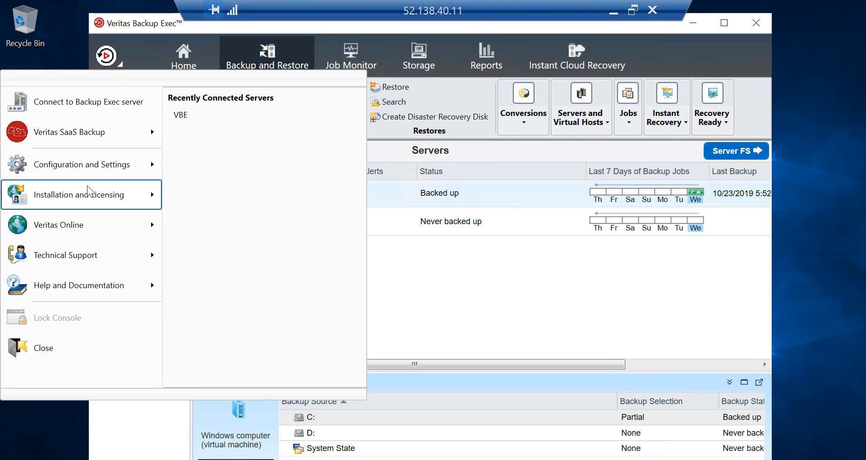
mouse_move(87, 190)
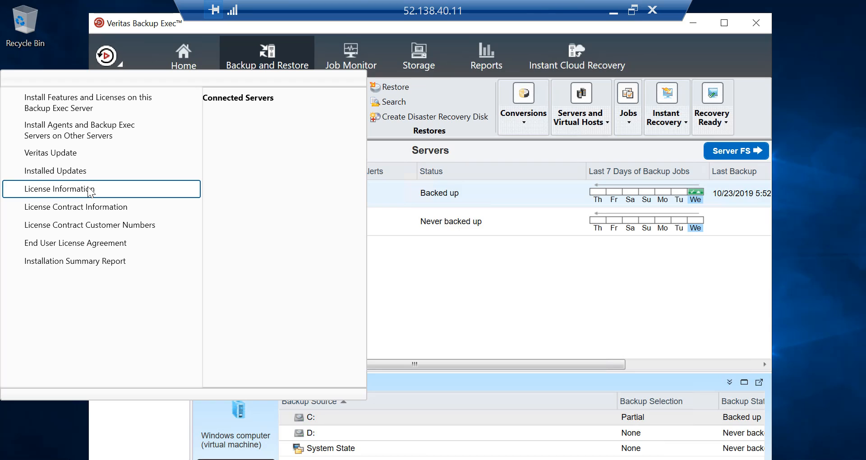
left_click(101, 167)
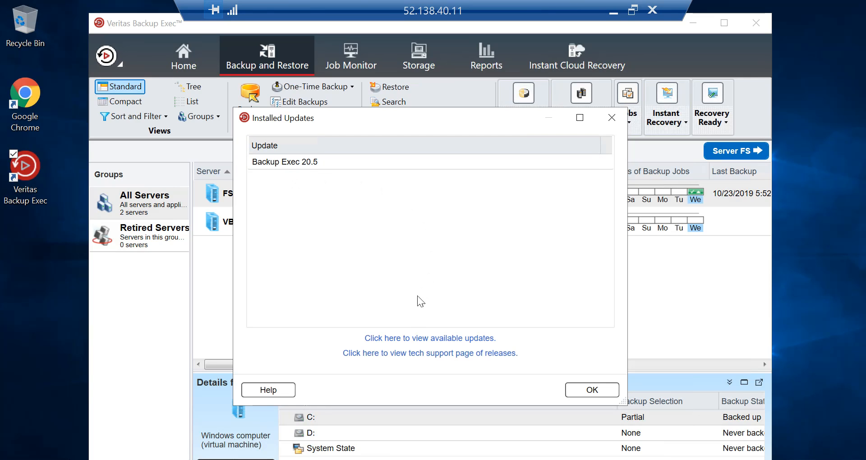
left_click(400, 341)
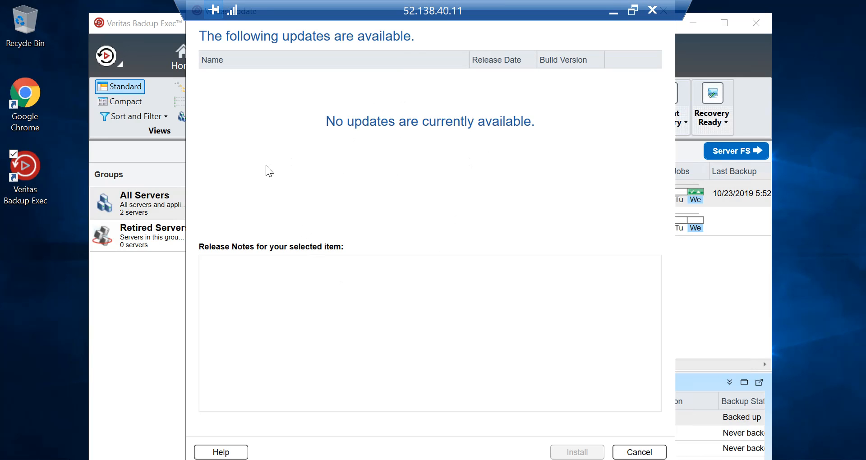
left_click(639, 455)
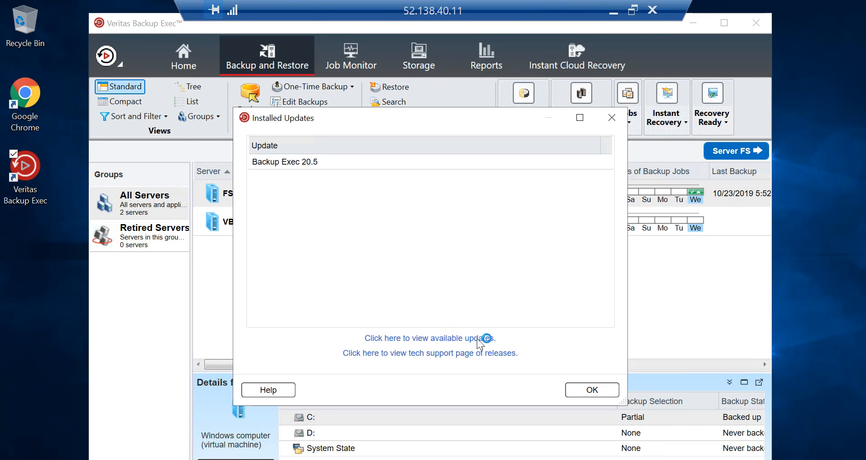
left_click(591, 391)
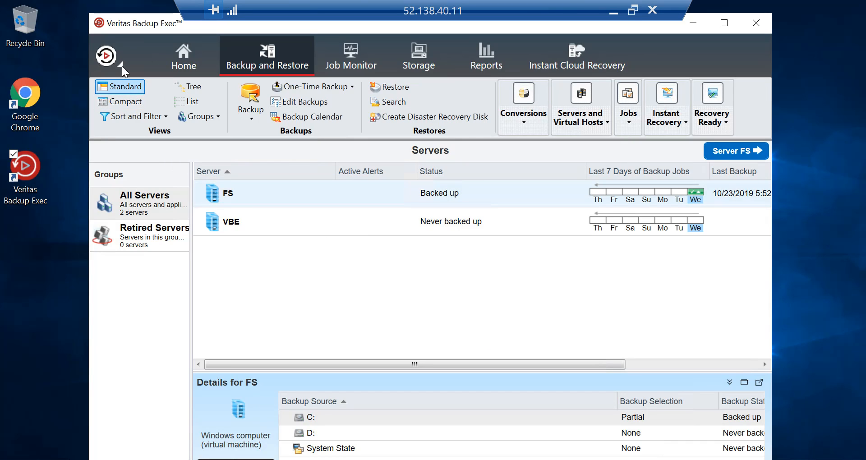
left_click(121, 67)
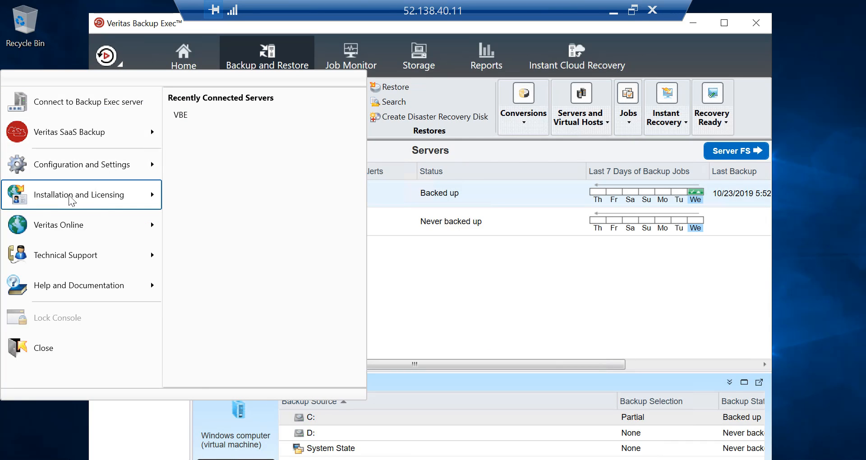
mouse_move(69, 195)
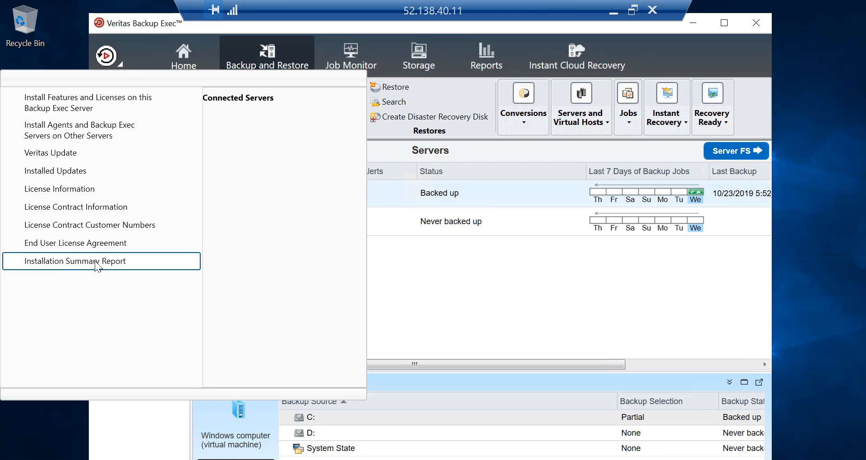
left_click(123, 64)
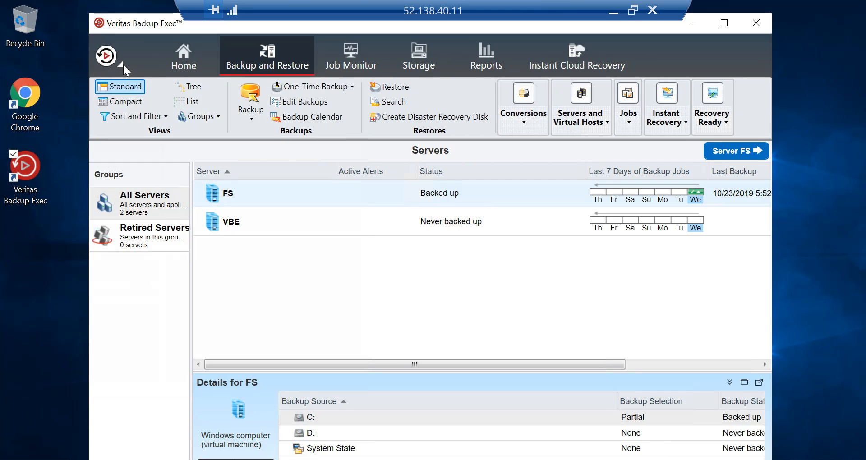
left_click(123, 64)
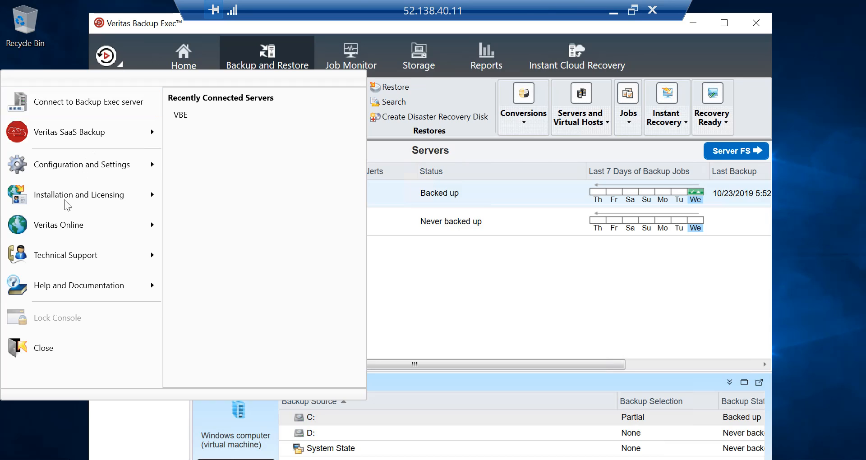
mouse_move(52, 225)
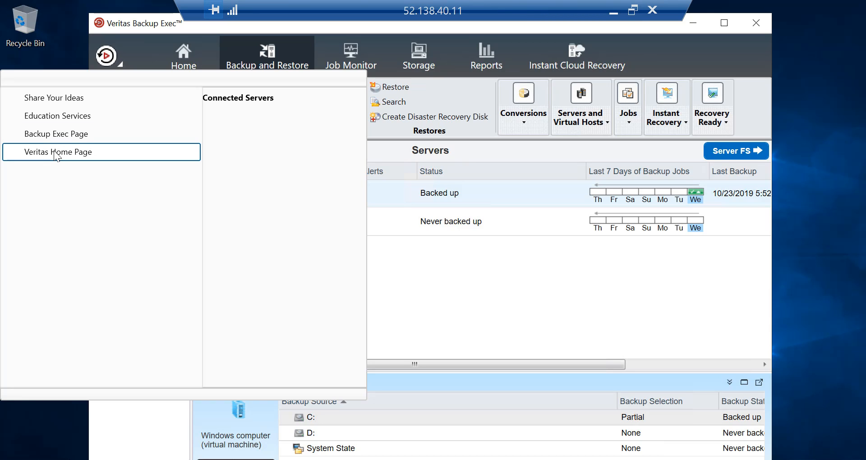
left_click(121, 68)
View the Best Practices resource from the technical support options on the Veritas support site, and close the browser
left_click(122, 68)
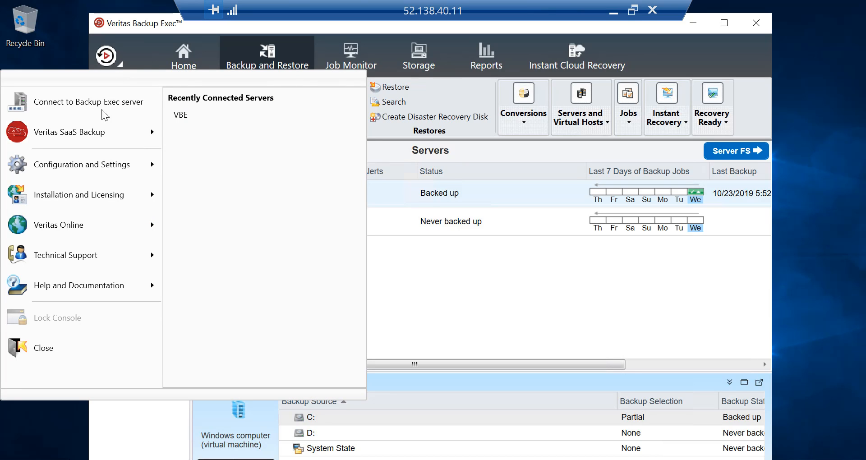
mouse_move(75, 255)
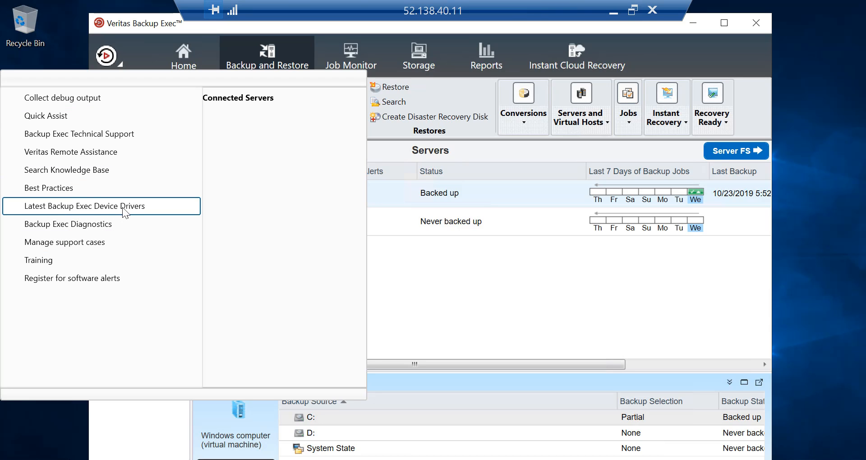
left_click(87, 172)
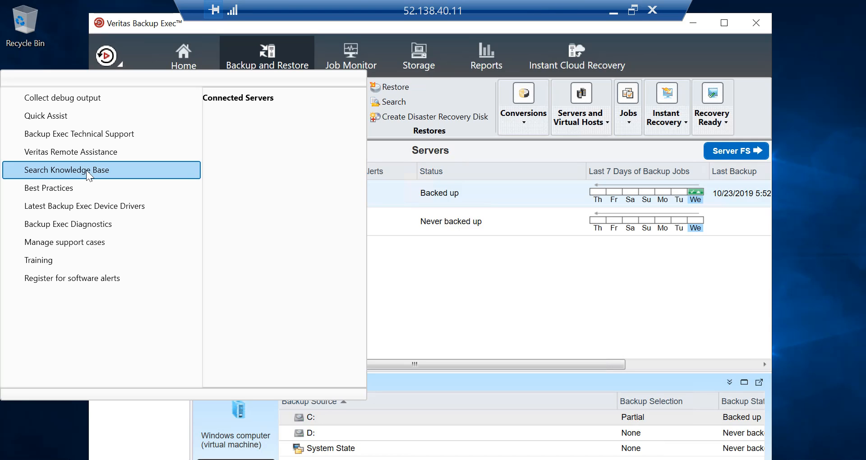
left_click(56, 189)
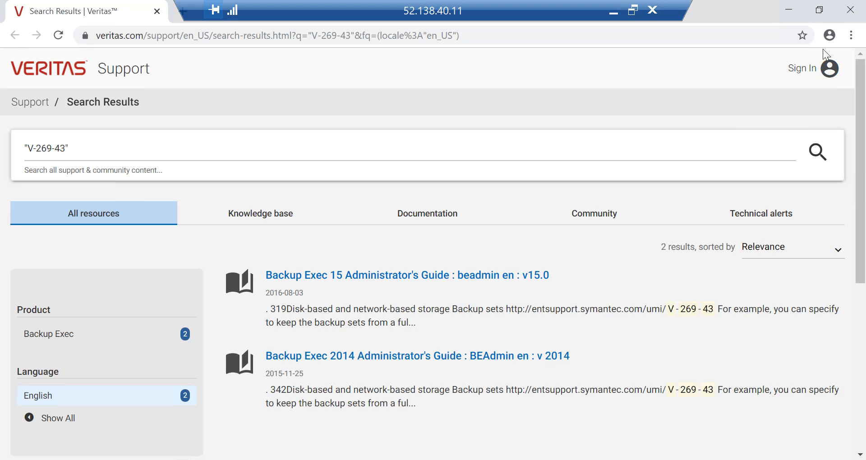
left_click(851, 10)
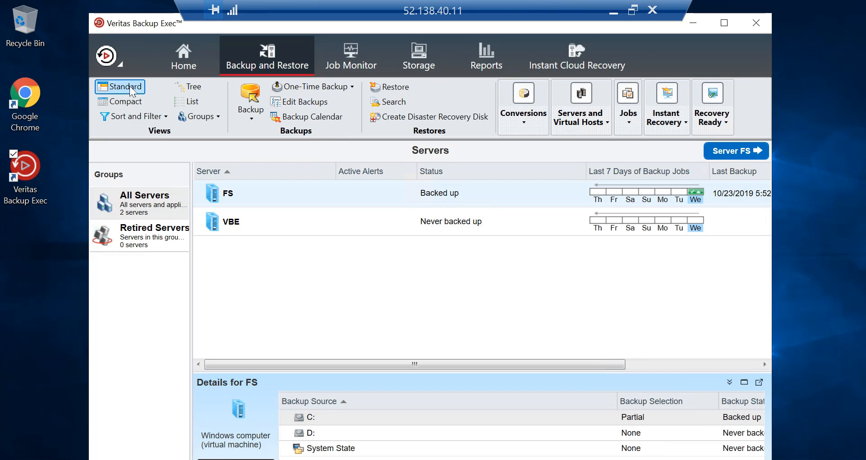
View the available Help and Documentation options, and leave them without opening a resource
left_click(125, 65)
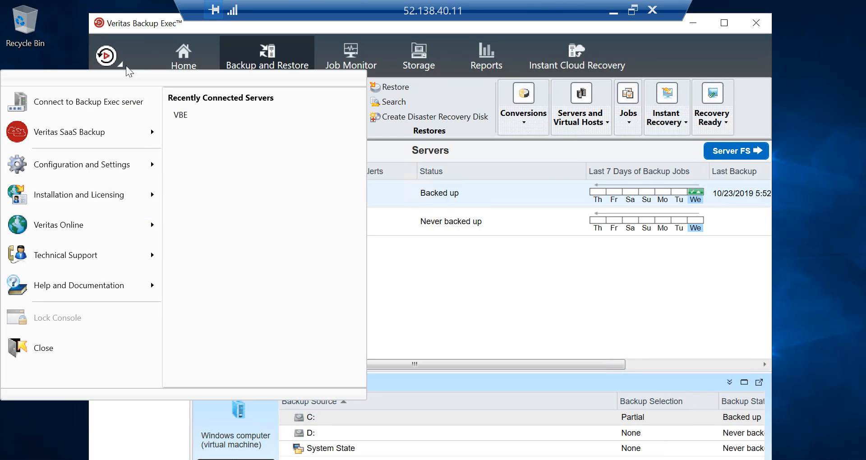
left_click(87, 288)
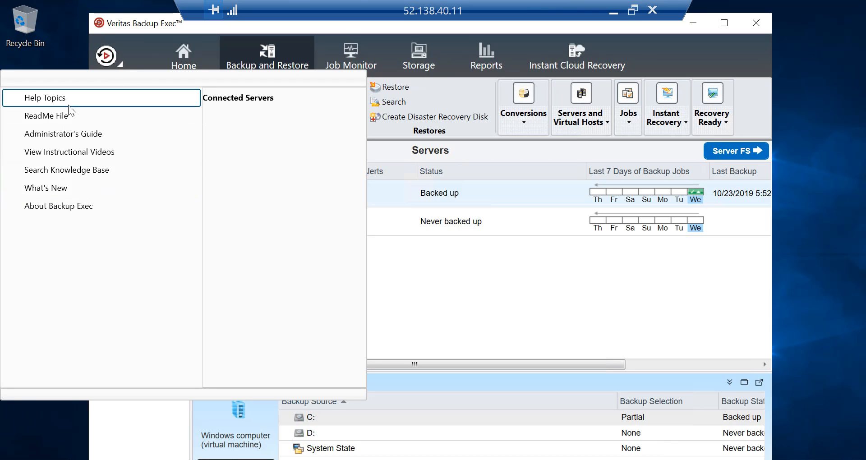
left_click(124, 61)
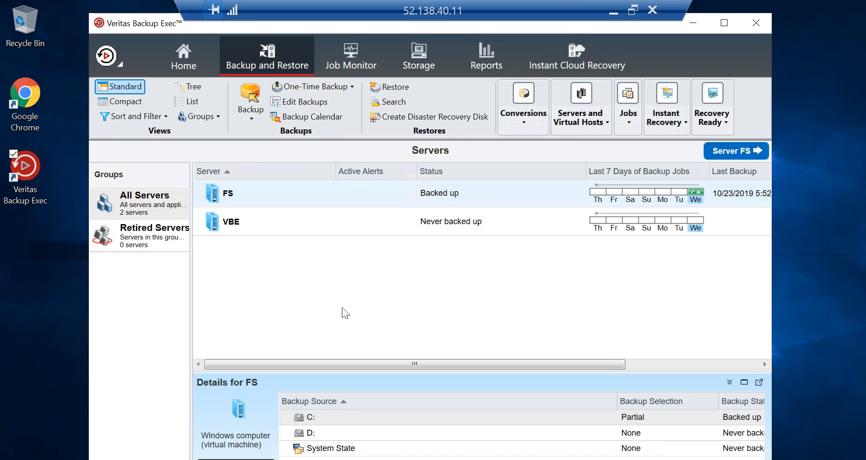
Review the system health widgets on the Home dashboard, including backup status, storage status and active alerts
left_click(192, 67)
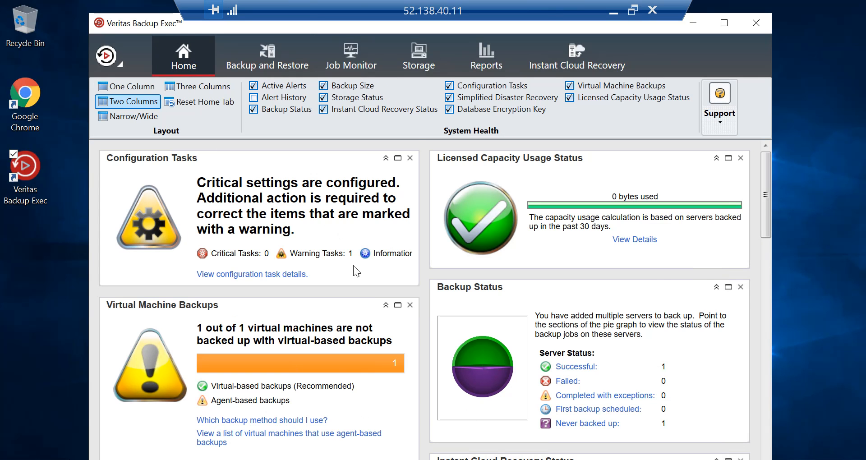
scroll(356, 271, "down", 15)
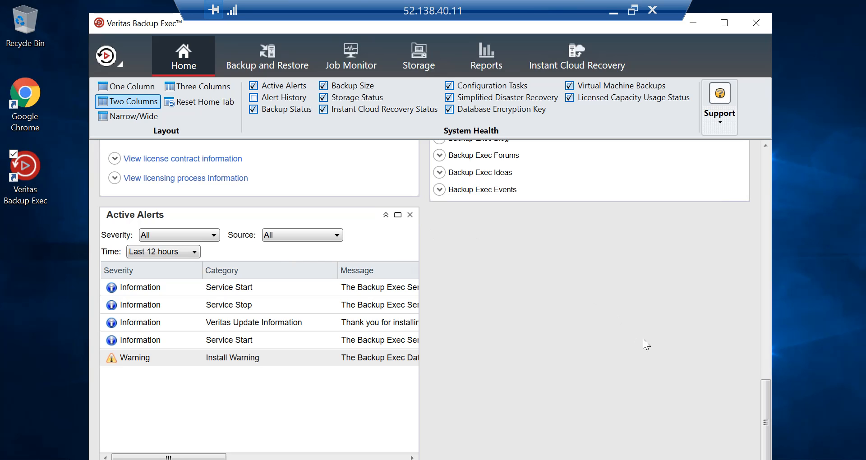
scroll(643, 339, "up", 10)
scroll(643, 344, "up", 1)
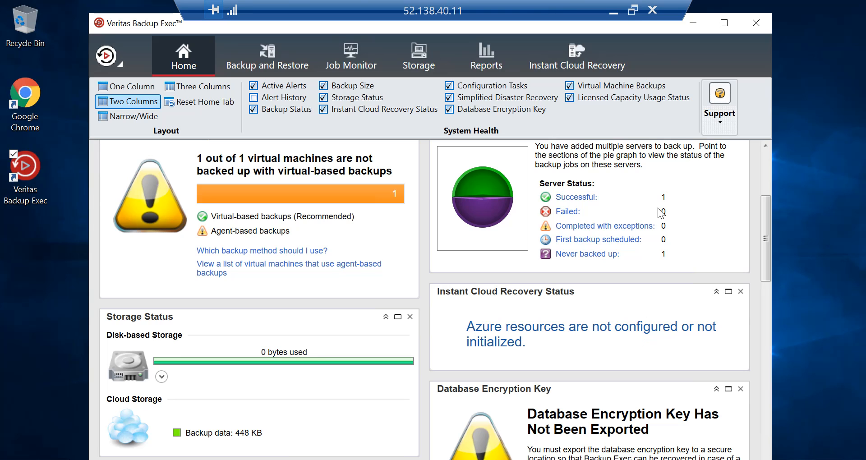
scroll(619, 186, "up", 5)
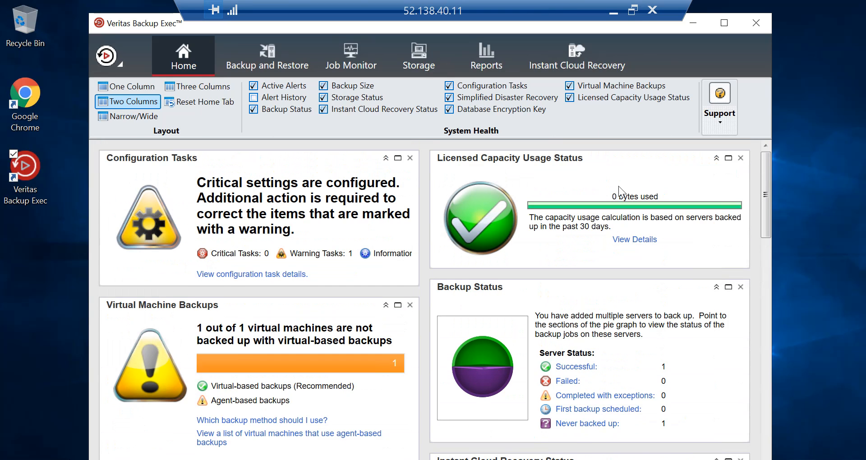
scroll(643, 271, "down", 1)
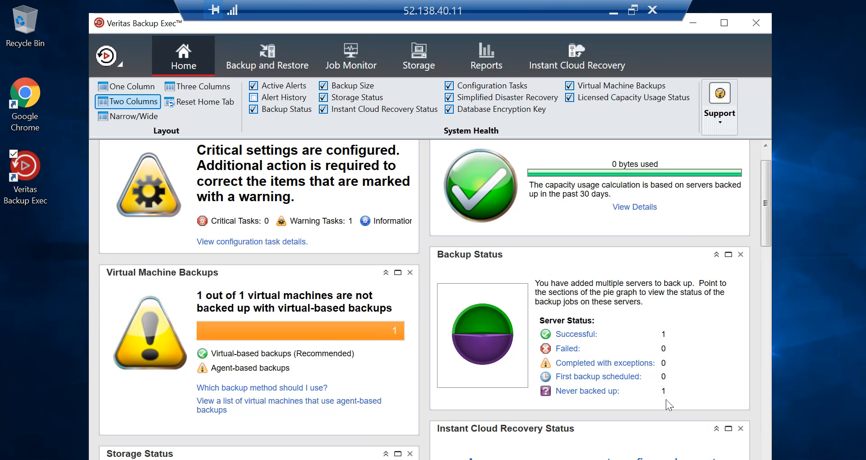
scroll(667, 405, "up", 1)
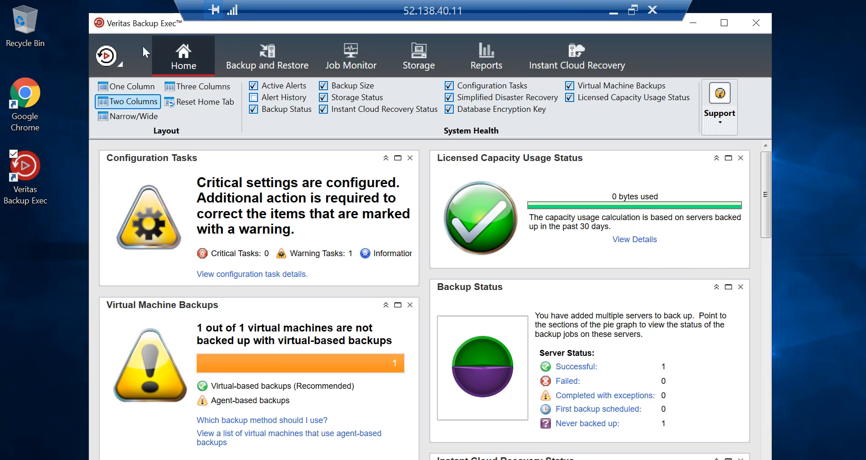
Review which types of server can be added for backup, and cancel without adding one
left_click(270, 68)
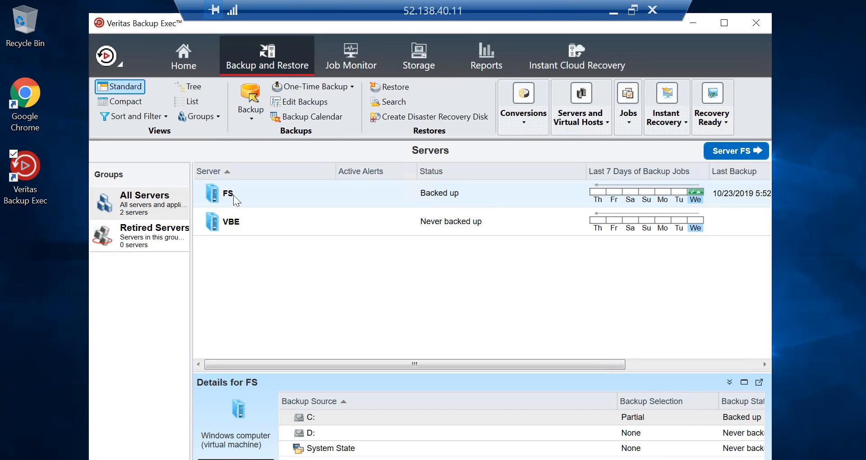
right_click(245, 287)
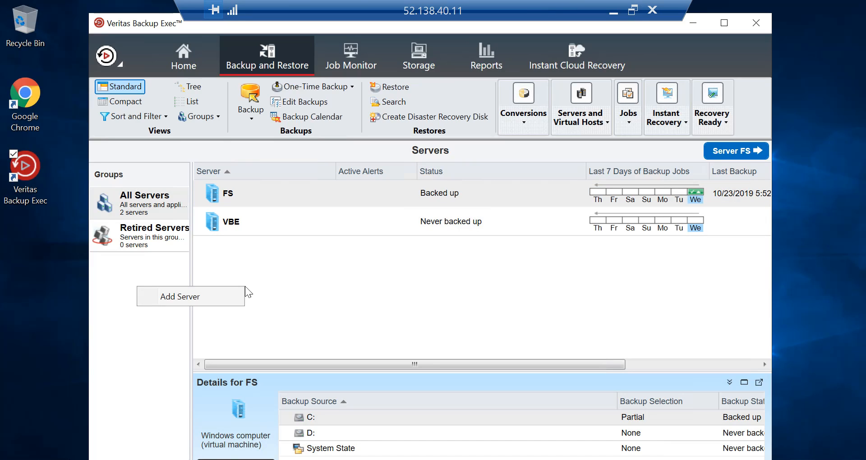
left_click(210, 292)
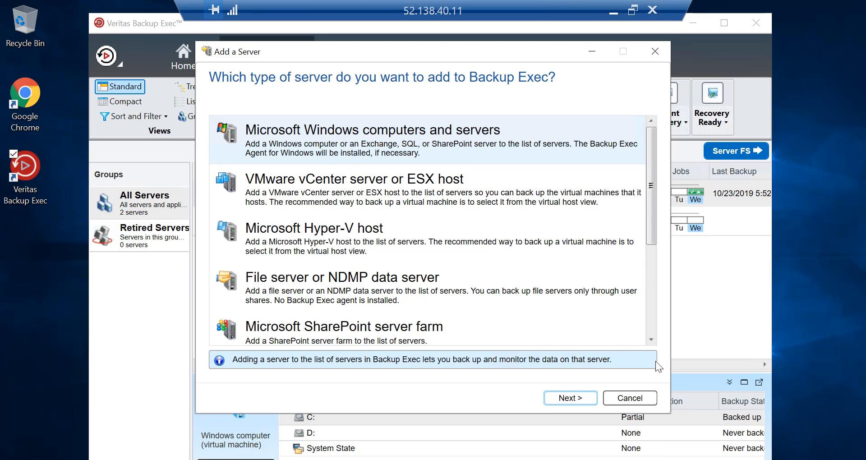
left_click(650, 341)
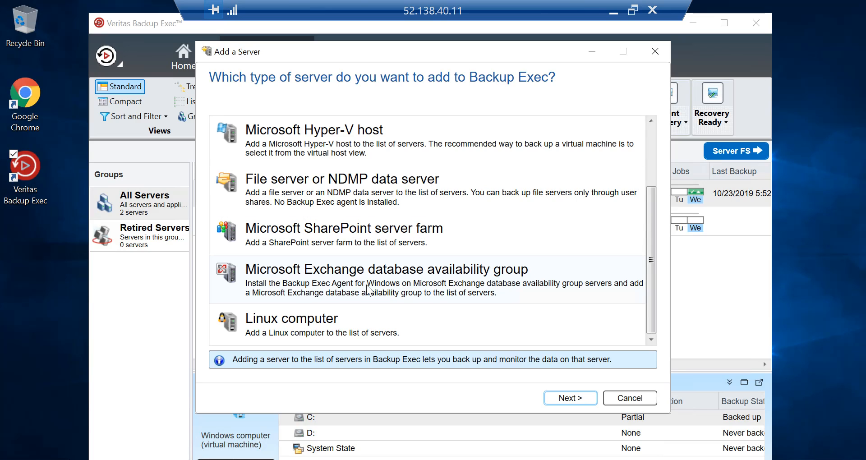
left_click(630, 399)
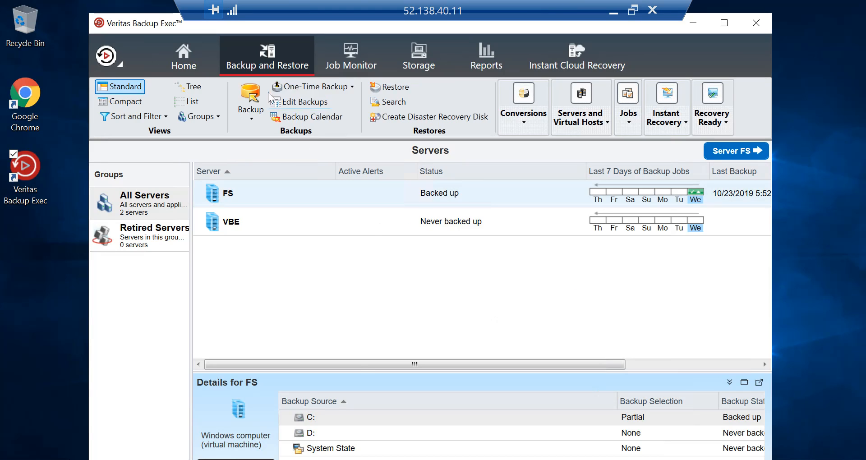
Review the jobs and job histories, and check the configured storage and its available configuration options
left_click(358, 55)
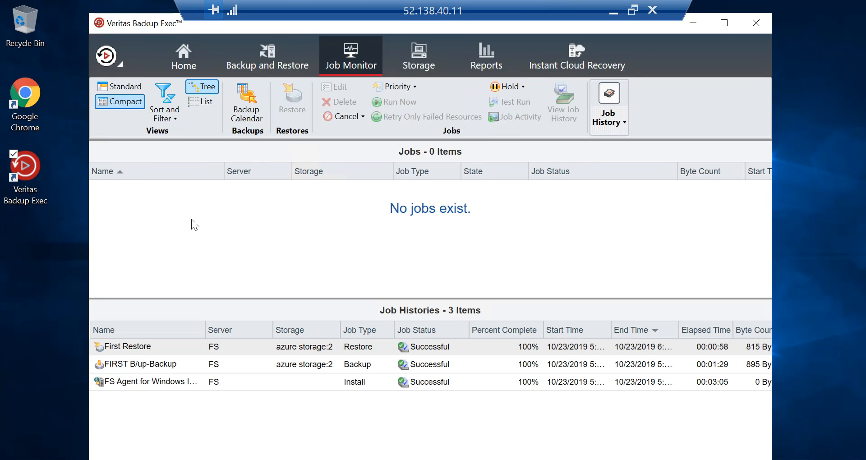
left_click(429, 58)
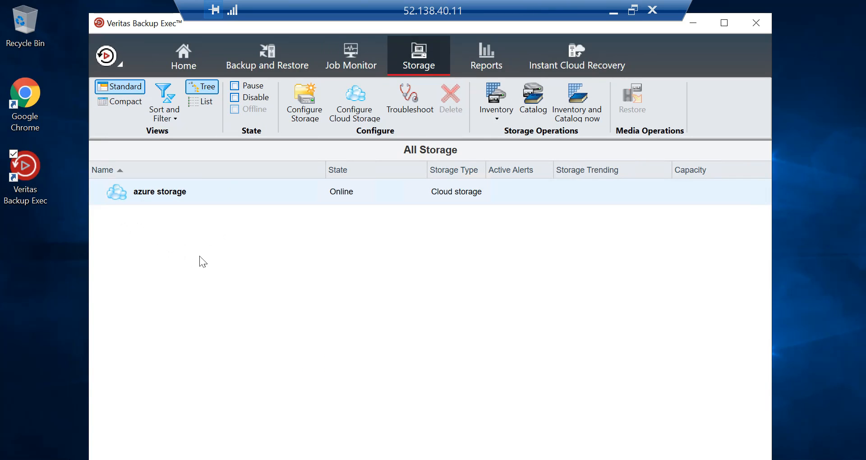
right_click(202, 282)
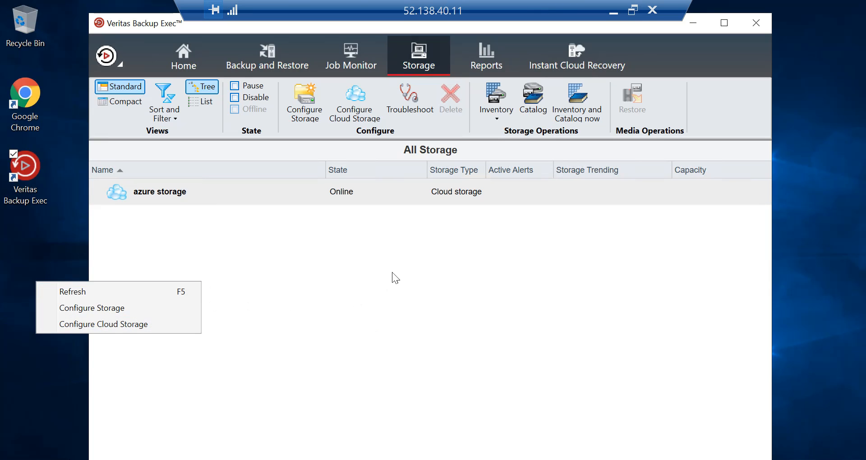
left_click(345, 254)
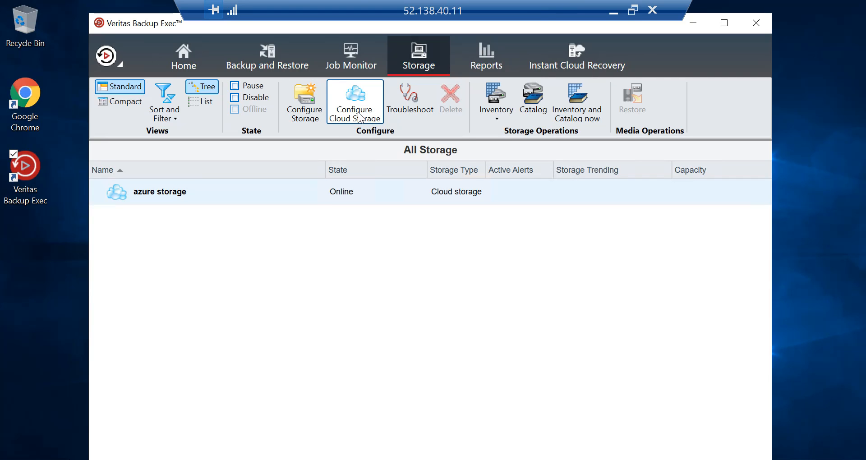
Start configuring storage, examine the disk-based storage types, and return to the choice of storage type
left_click(314, 114)
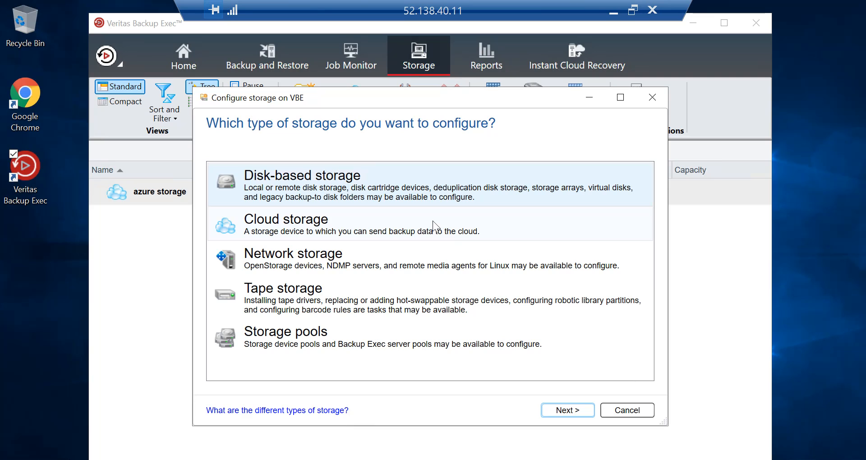
left_click(567, 411)
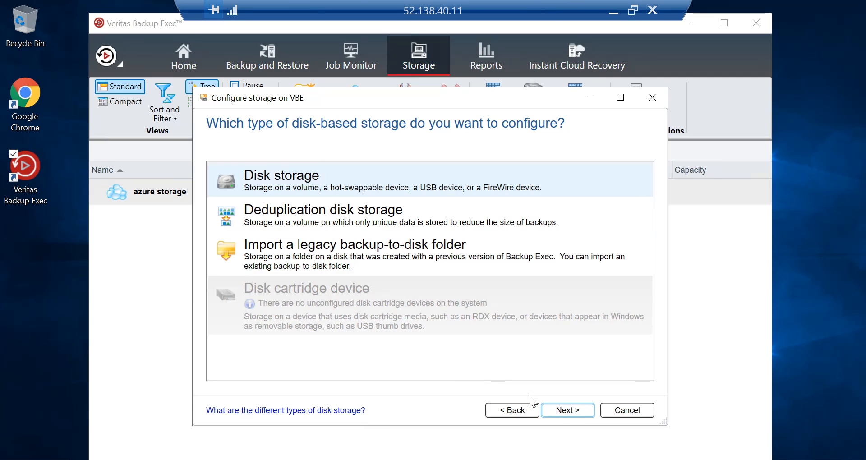
left_click(521, 410)
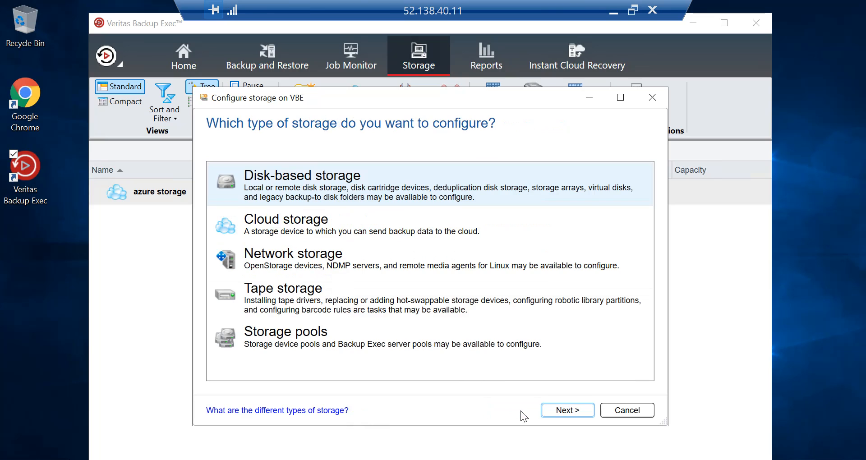
Choose cloud storage, keep the device name Cloud storage 0001, and select Azure as the provider
left_click(387, 224)
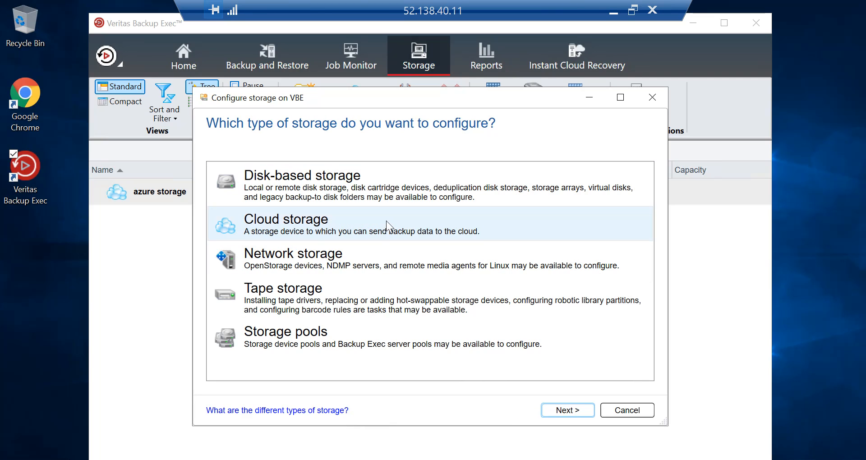
left_click(566, 410)
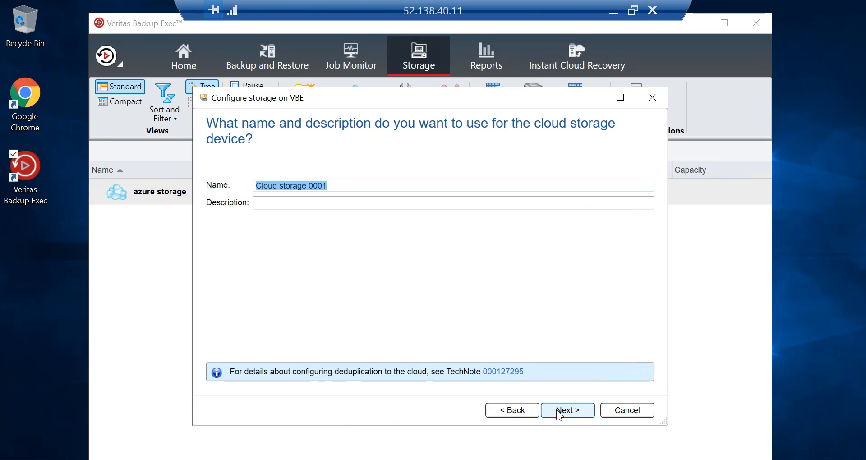
left_click(560, 411)
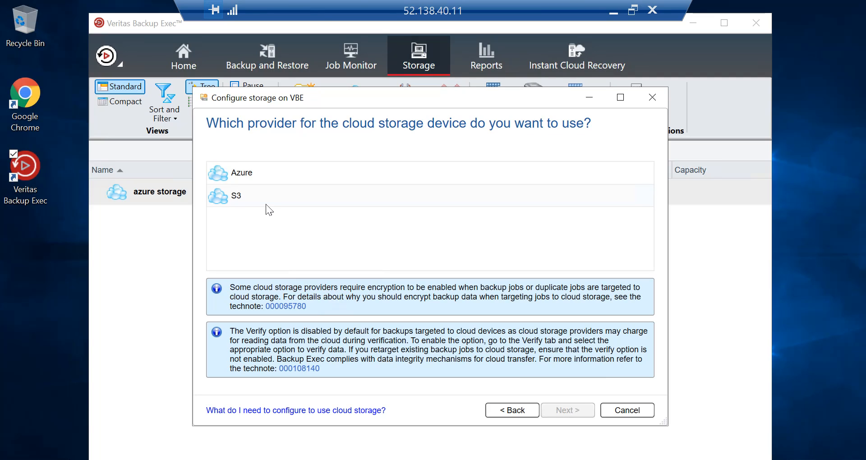
left_click(271, 179)
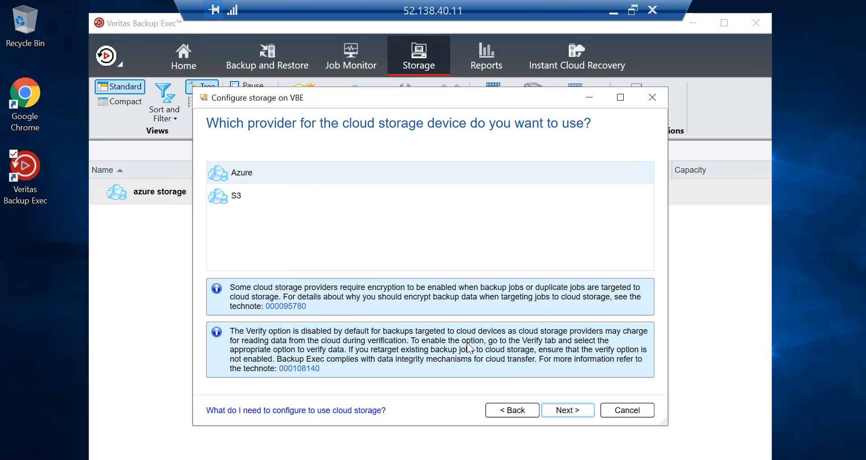
left_click(562, 412)
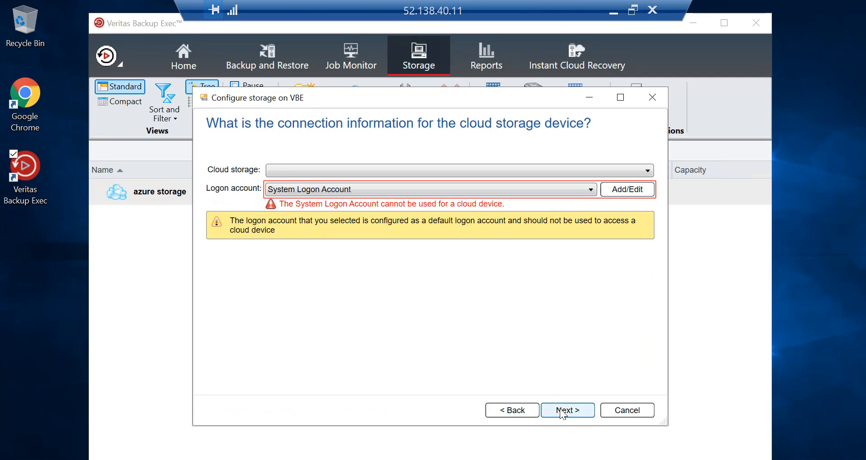
Set the cloud storage to Azure with the veritastest1 logon account, and proceed to the logical storage unit selection
left_click(619, 172)
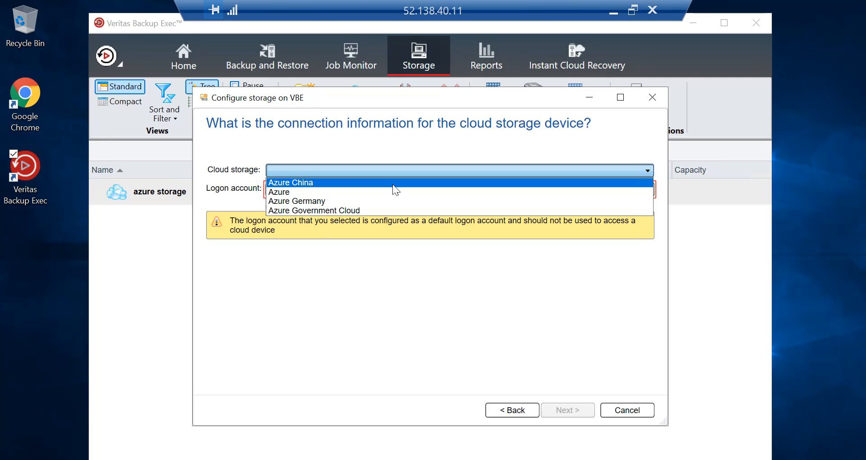
left_click(339, 193)
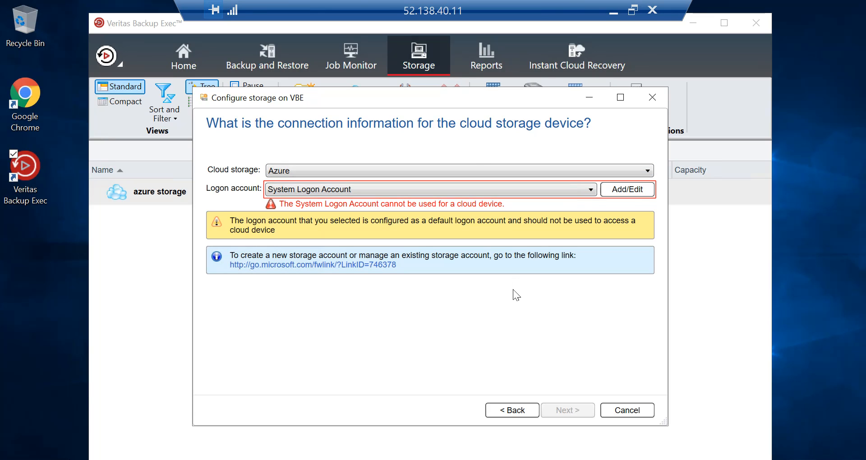
left_click(648, 171)
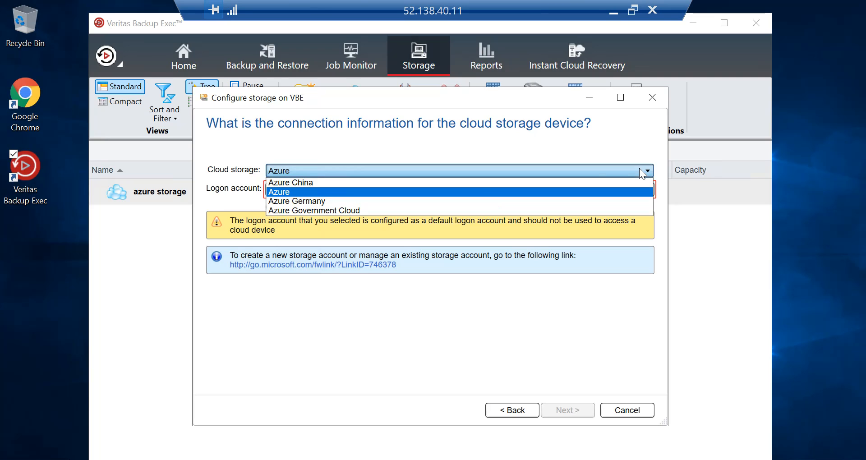
left_click(465, 193)
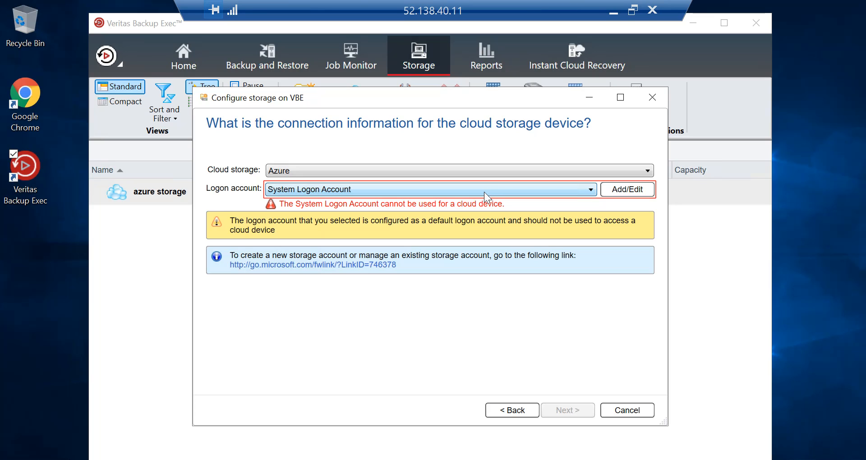
left_click(484, 191)
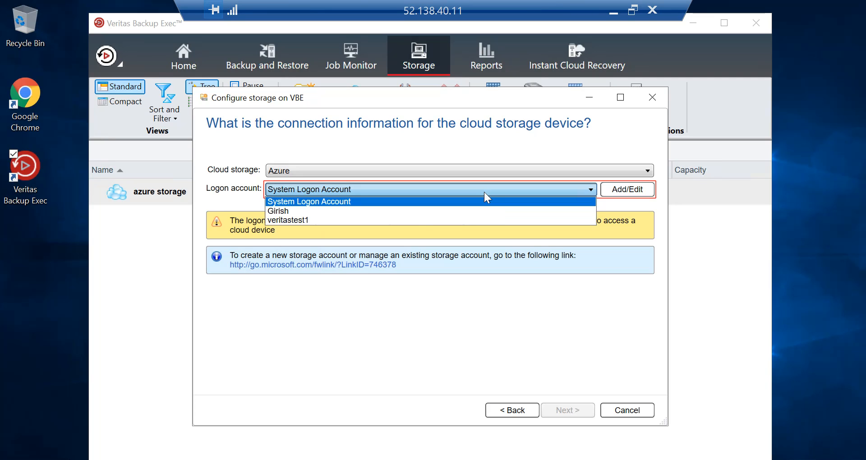
left_click(416, 220)
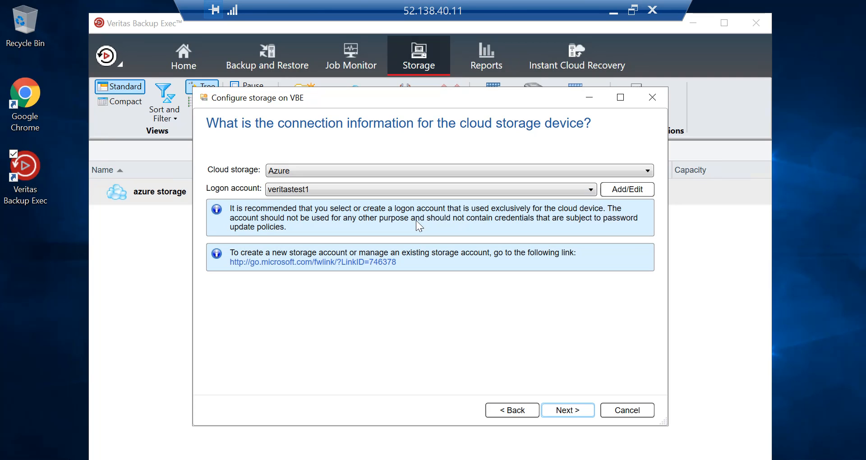
left_click(563, 413)
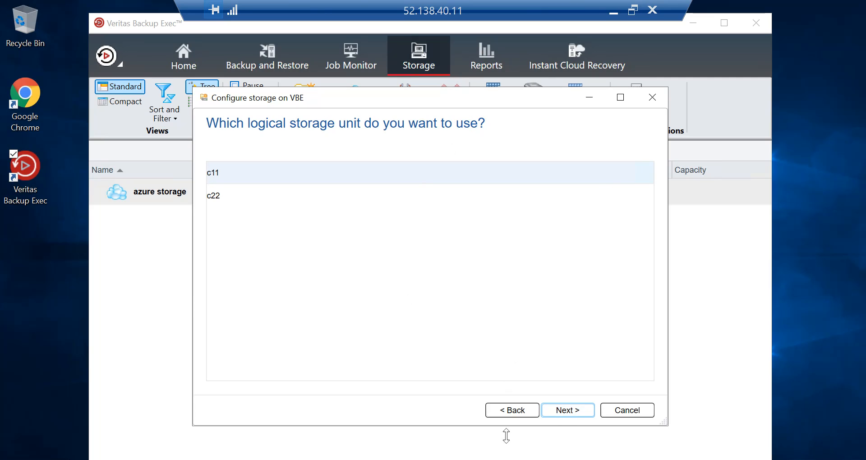
Return to the connection information, reselect Azure to review its logical storage units, and cancel the storage configuration
left_click(527, 410)
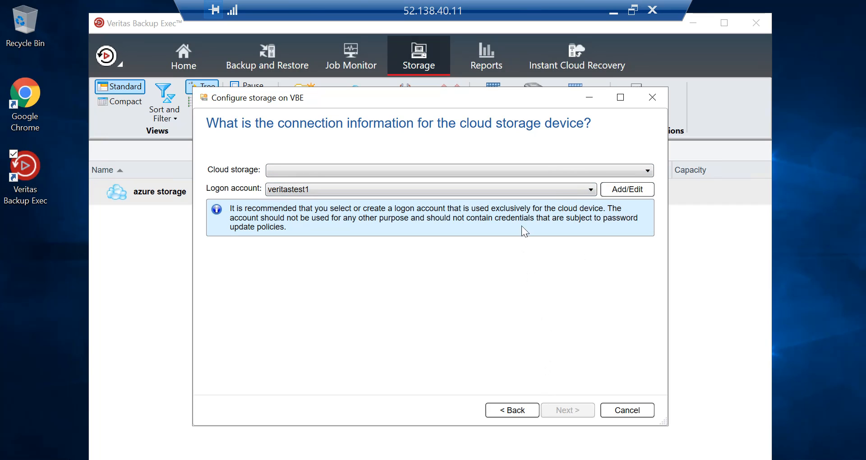
left_click(610, 170)
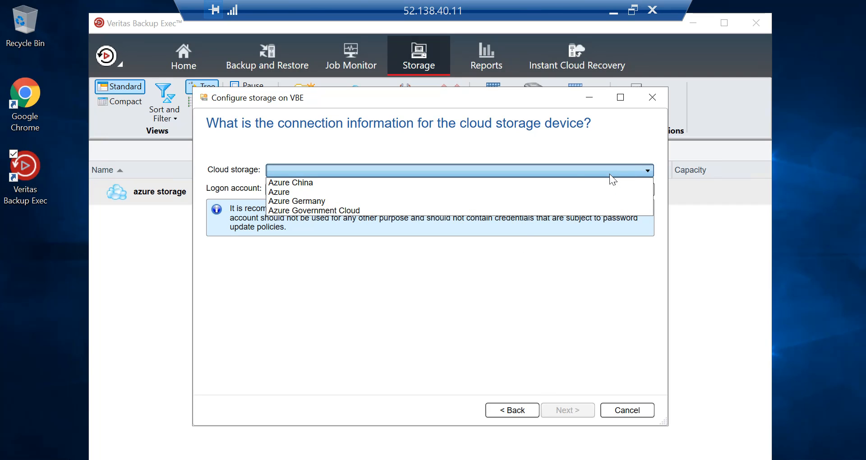
left_click(524, 191)
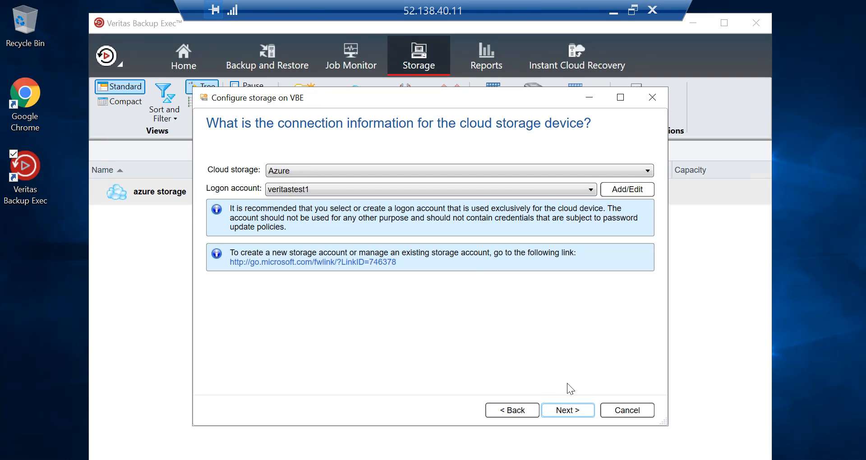
left_click(567, 410)
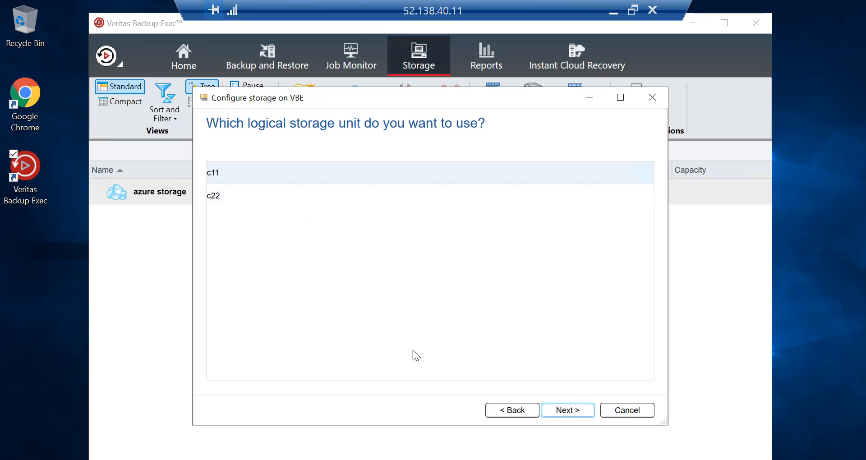
left_click(493, 411)
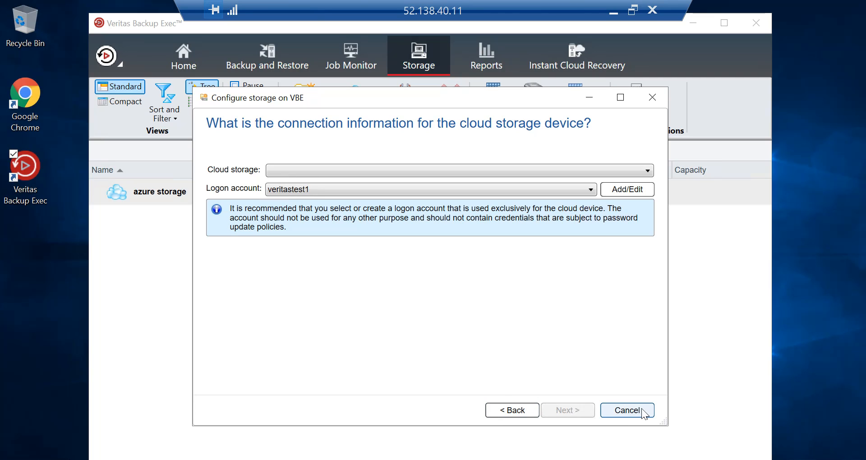
left_click(628, 410)
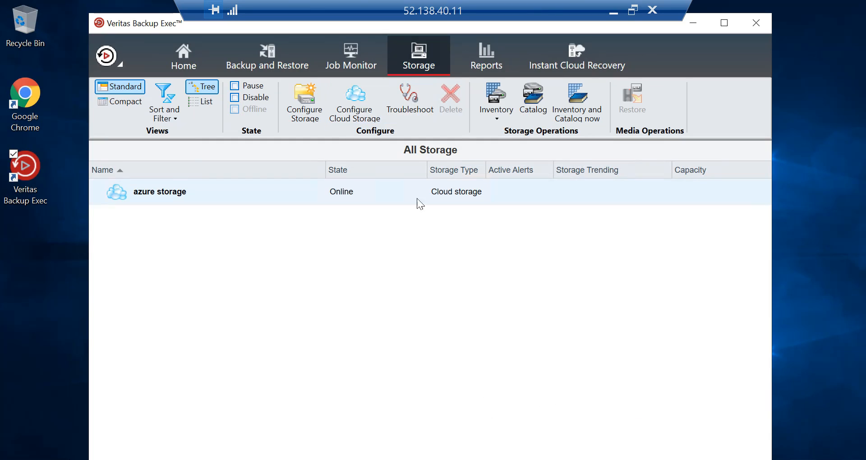
Review the report groups and the settings for a new custom report, and cancel without creating one
left_click(499, 68)
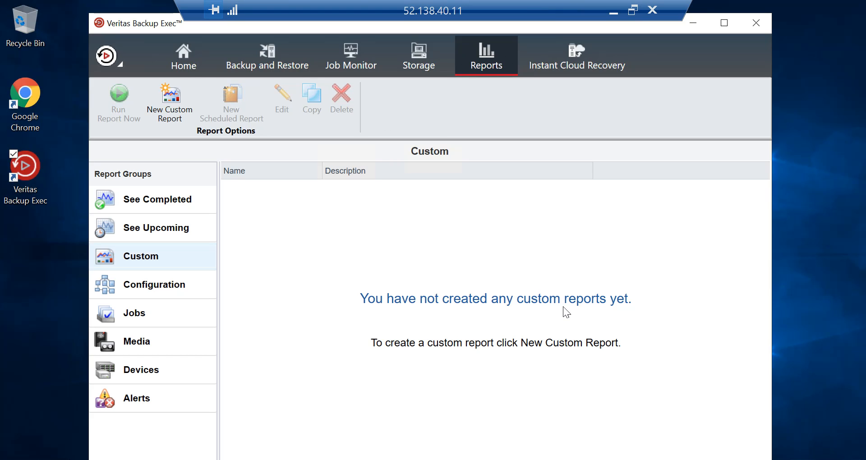
left_click(179, 115)
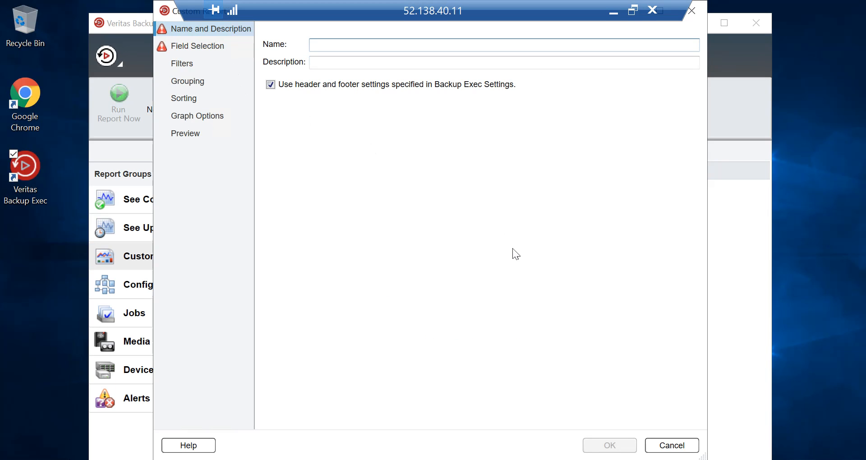
left_click(672, 446)
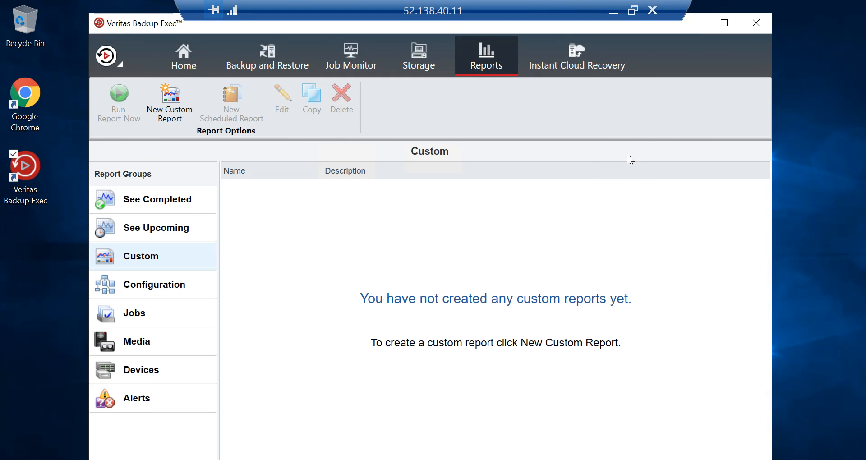
Examine the Instant Cloud Recovery configuration, checking the Azure environment options and proceeding with Azure to the account sign-in, and close it without signing in
left_click(588, 64)
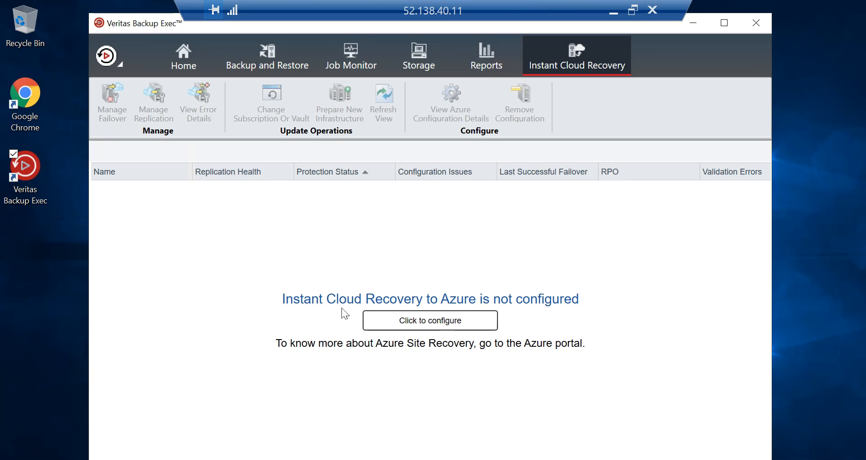
left_click(453, 323)
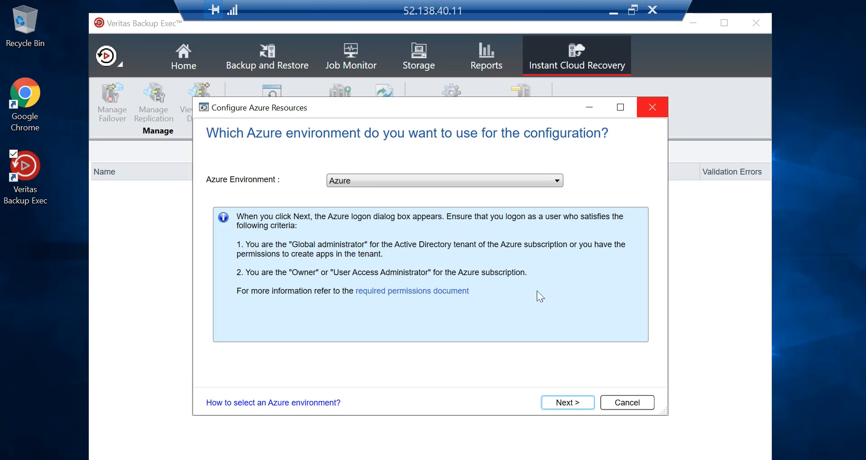
left_click(540, 182)
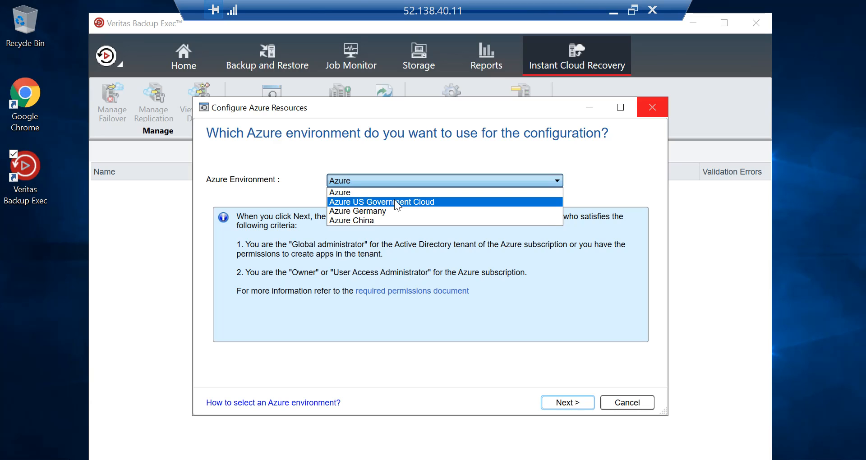
left_click(557, 405)
left_click(565, 405)
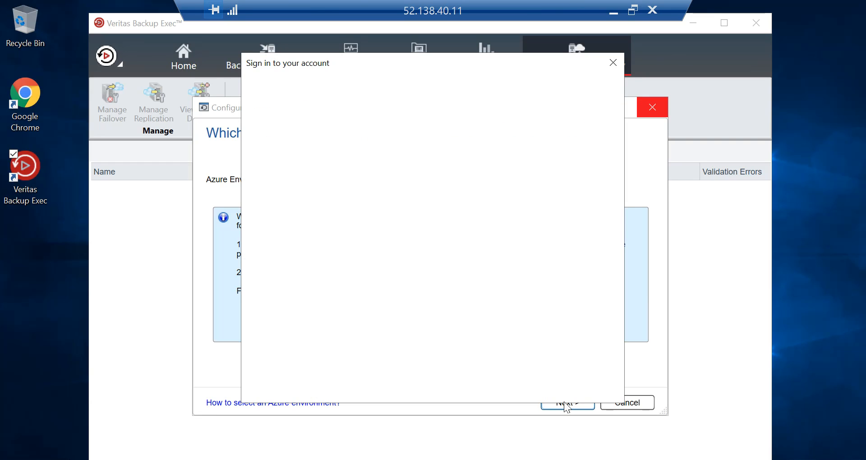
left_click(613, 62)
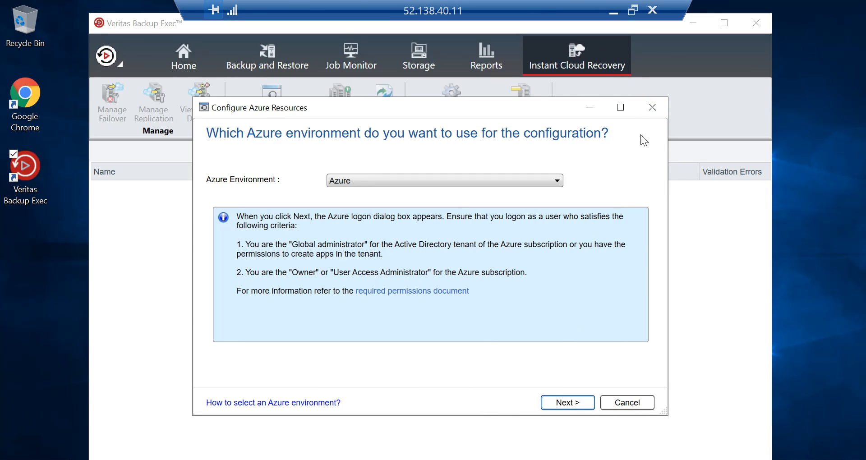
left_click(653, 108)
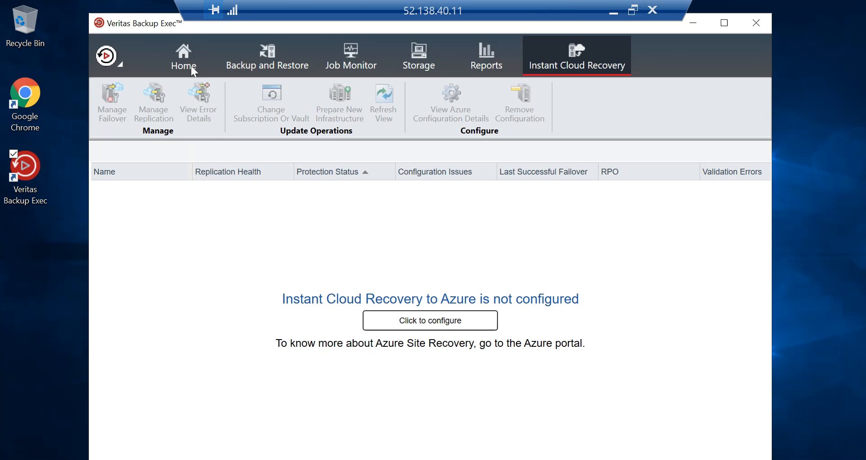
Display the list of servers available for backup and restore
left_click(267, 63)
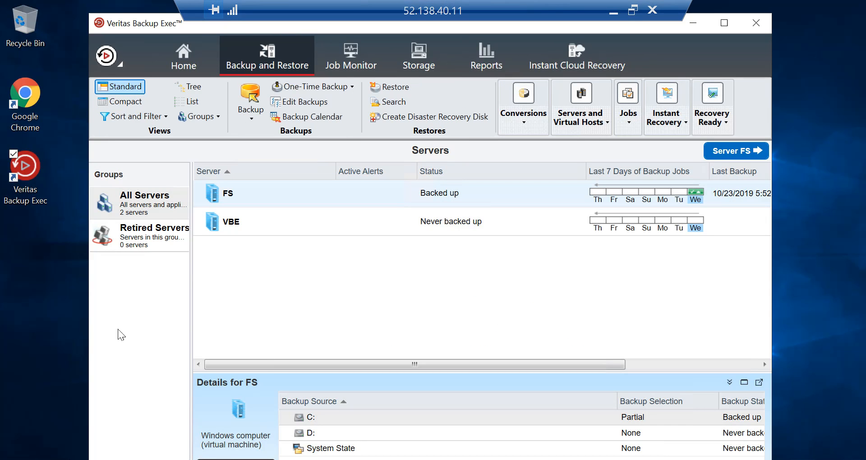